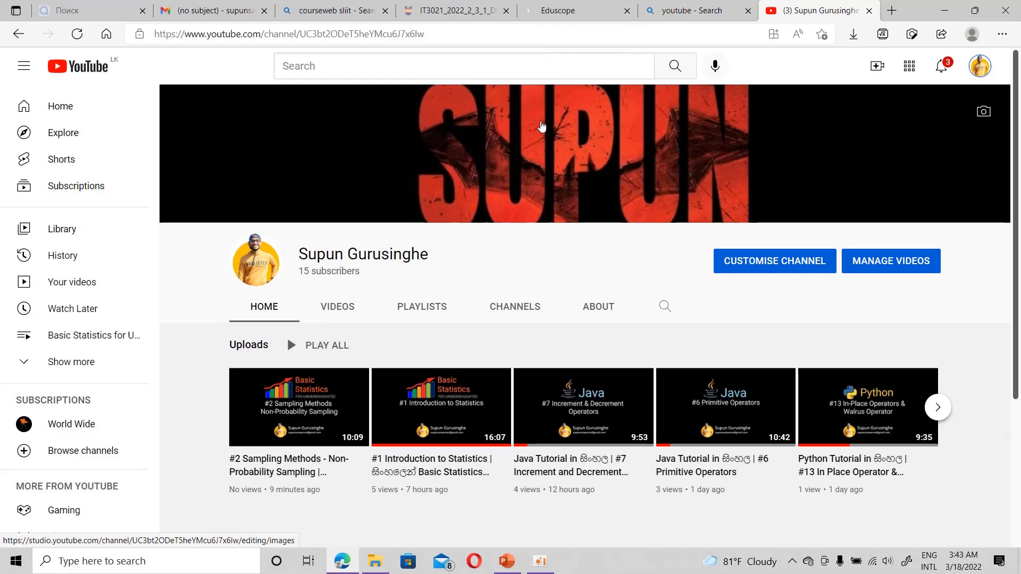
Step: Browse to C:\SQL2019\Developer_ENU in File Explorer and launch SETUP
{"action": "left_click", "coordinate": [375, 561]}
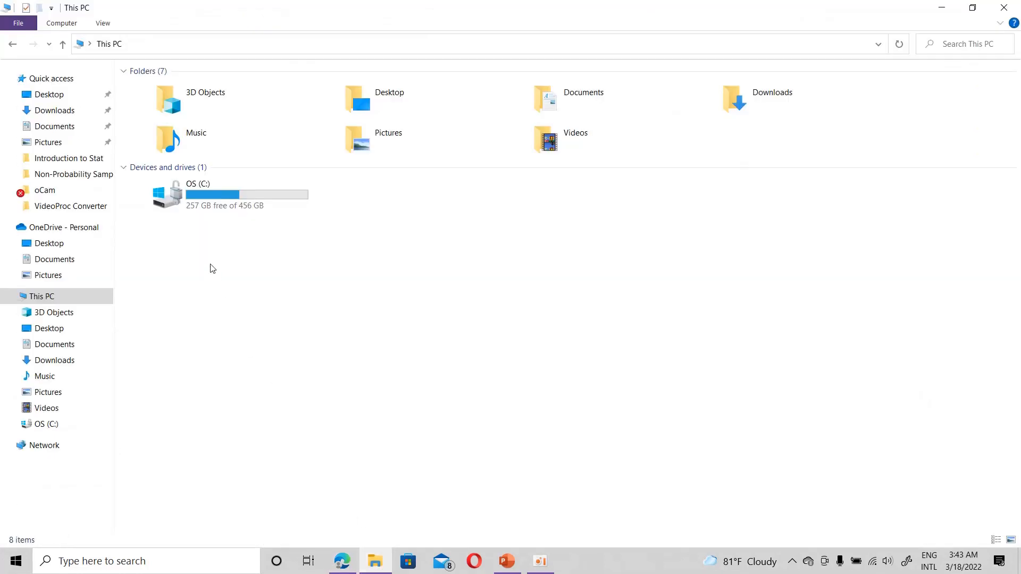
{"action": "double_click", "coordinate": [223, 196]}
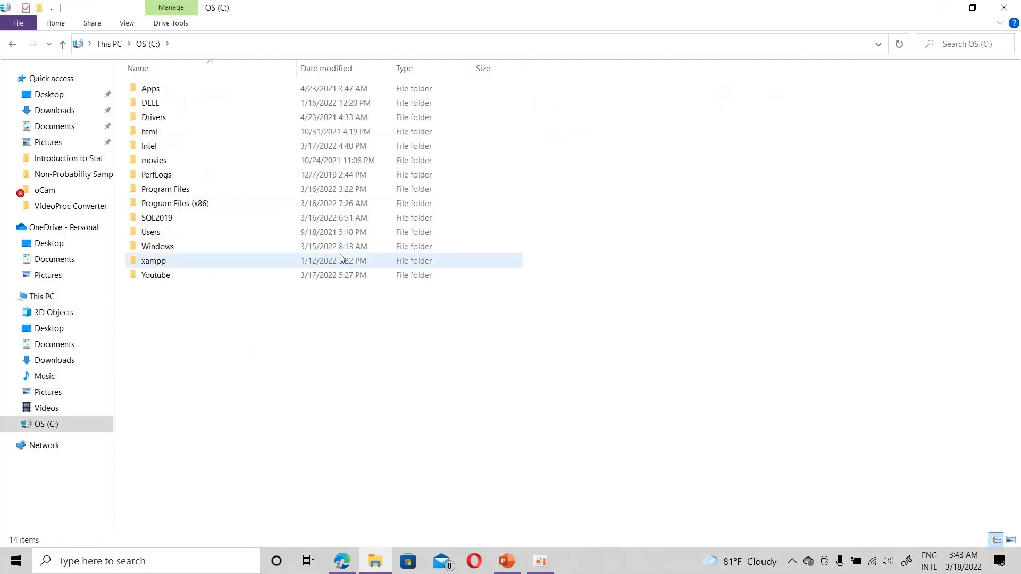
{"action": "left_click", "coordinate": [157, 219]}
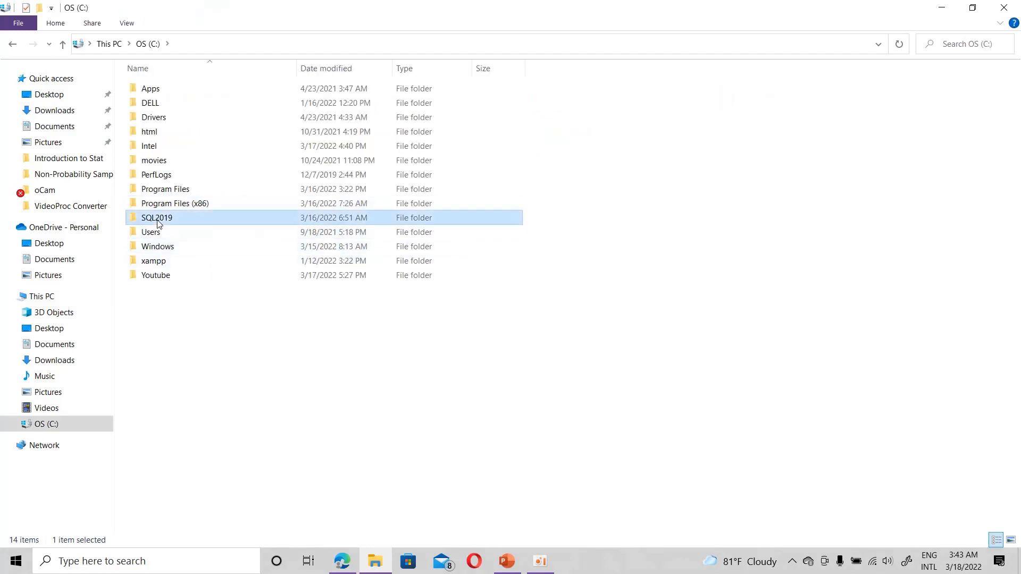
{"action": "double_click", "coordinate": [158, 221]}
{"action": "double_click", "coordinate": [180, 89]}
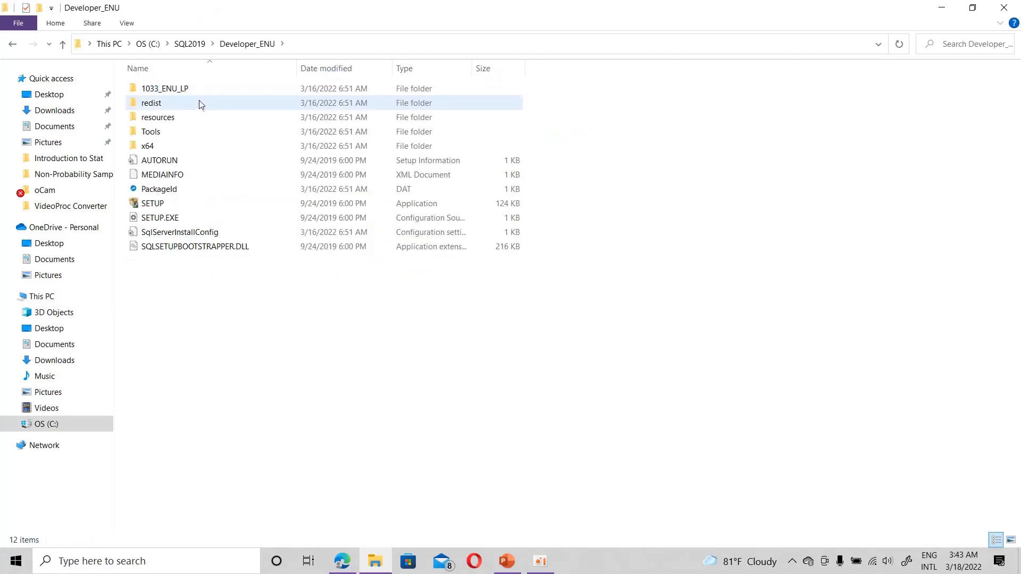
{"action": "double_click", "coordinate": [152, 204]}
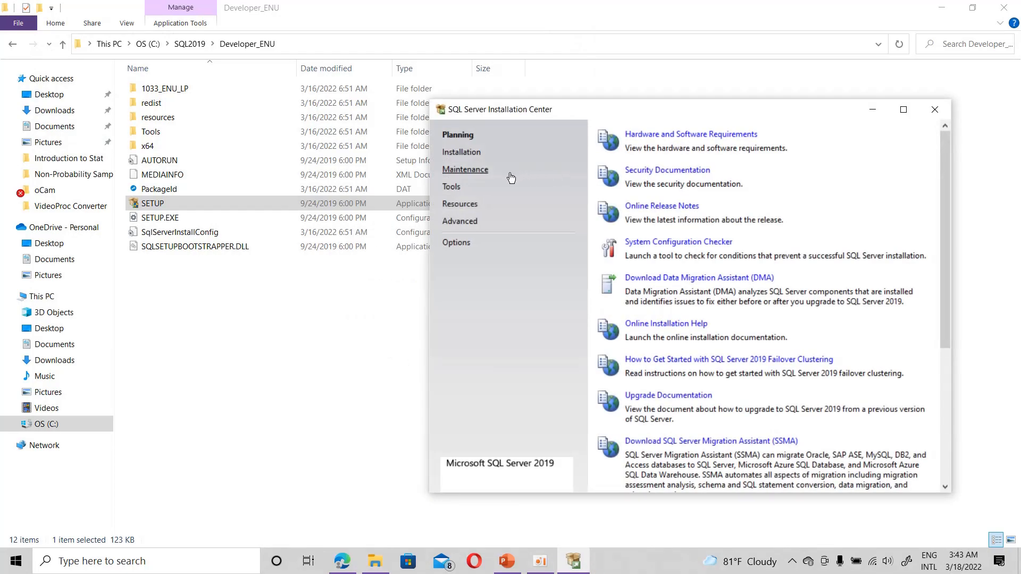
Step: Start a new stand-alone SQL Server installation from the Installation page and maximize the wizard
{"action": "left_click", "coordinate": [461, 153]}
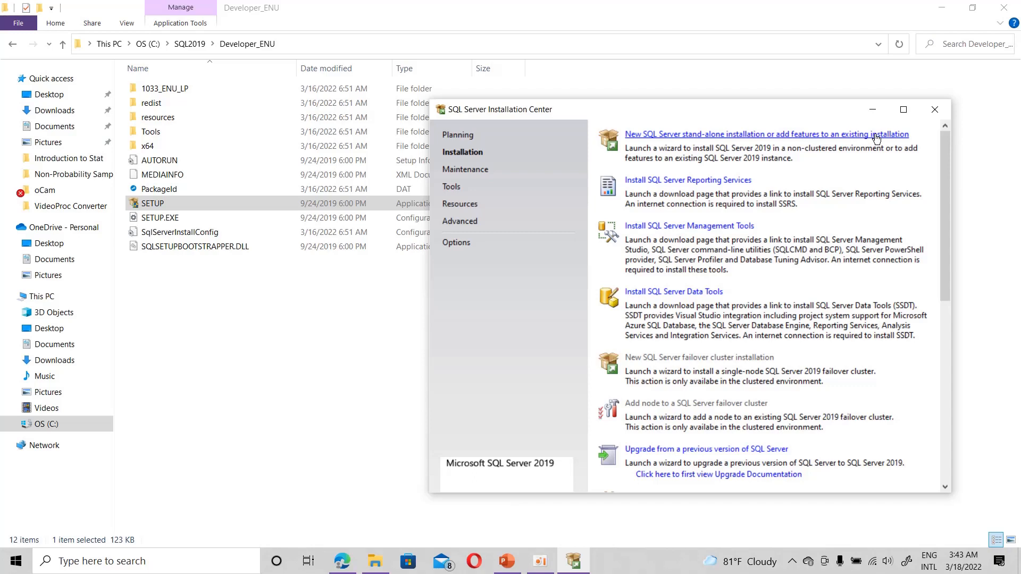
{"action": "left_click", "coordinate": [824, 136]}
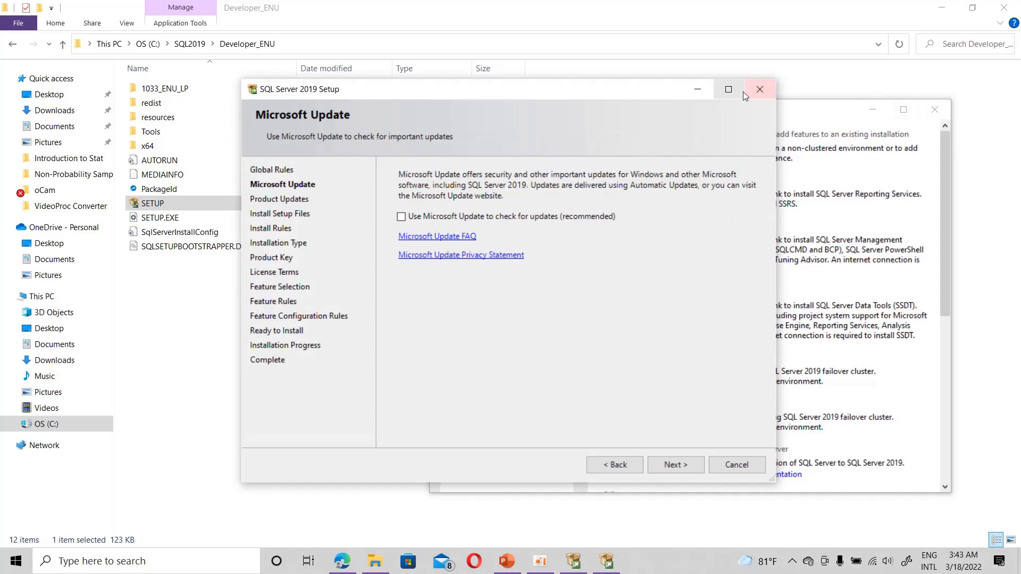
{"action": "left_click", "coordinate": [734, 89]}
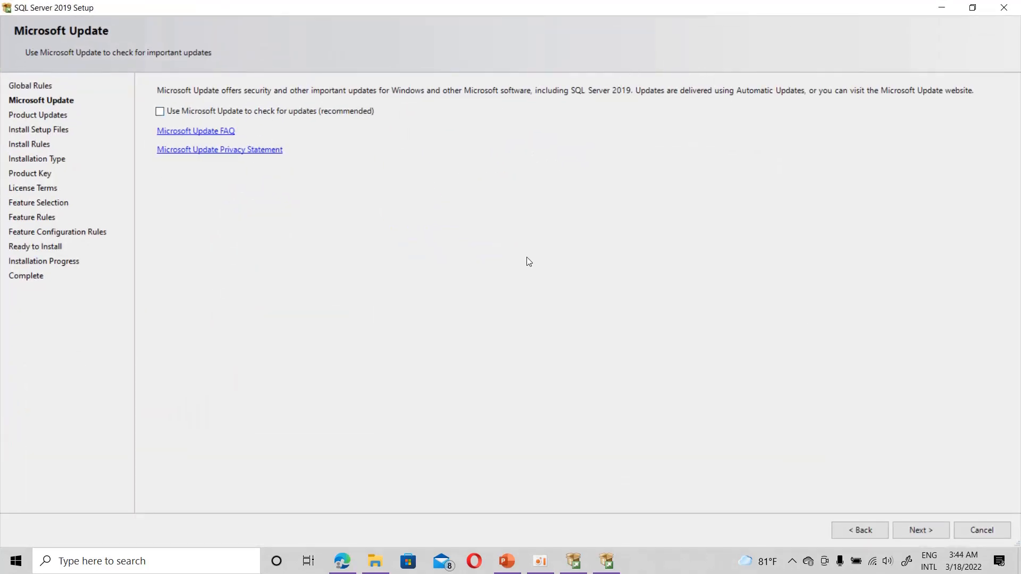
Step: Advance past Microsoft Update, Product Updates and Install Rules to the Installation Type page
{"action": "left_click", "coordinate": [919, 536]}
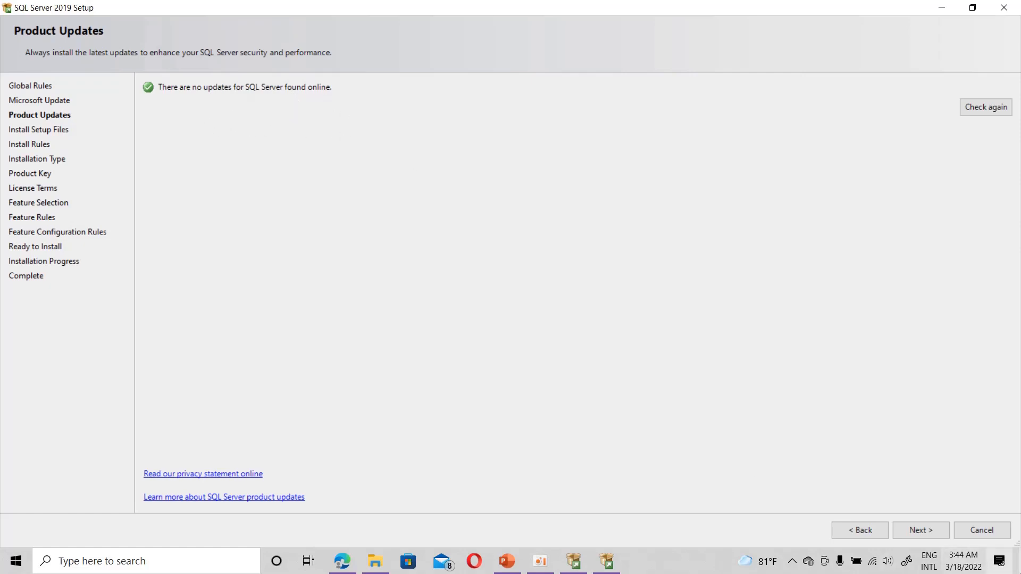
{"action": "left_click", "coordinate": [933, 529]}
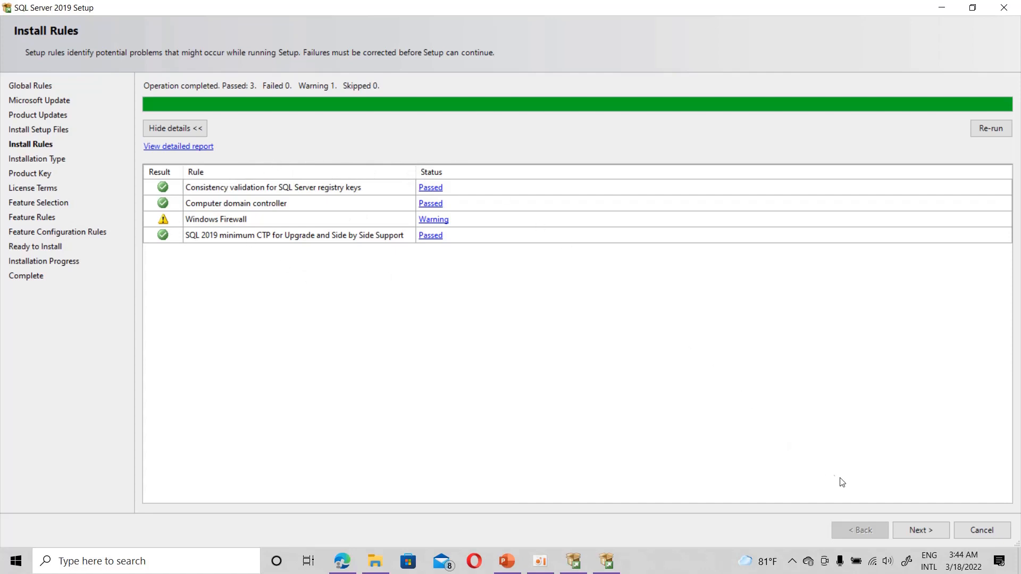
{"action": "left_click", "coordinate": [916, 530]}
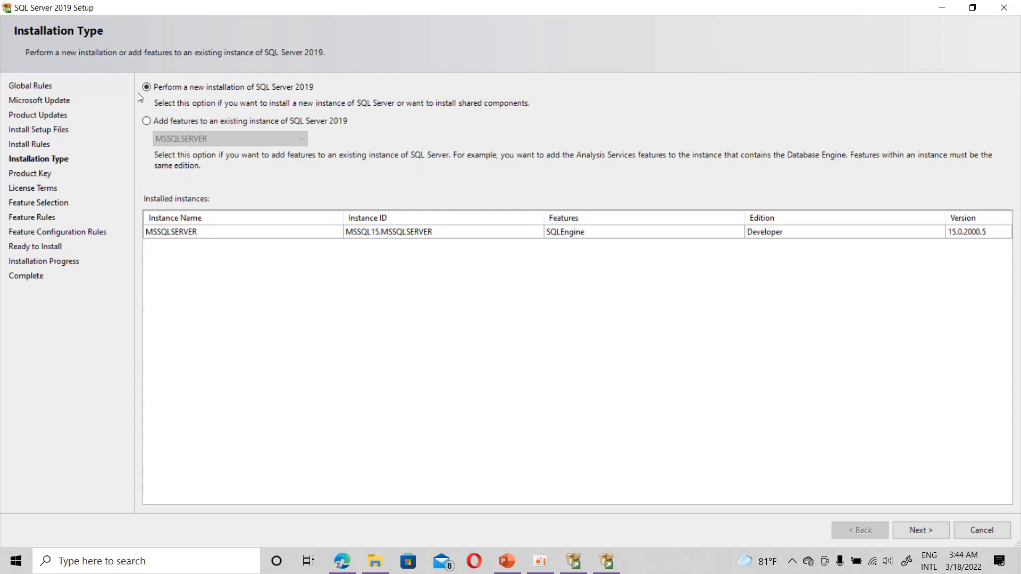
Step: Choose 'Perform a new installation of SQL Server 2019' and continue to the Product Key page
{"action": "left_click", "coordinate": [147, 121]}
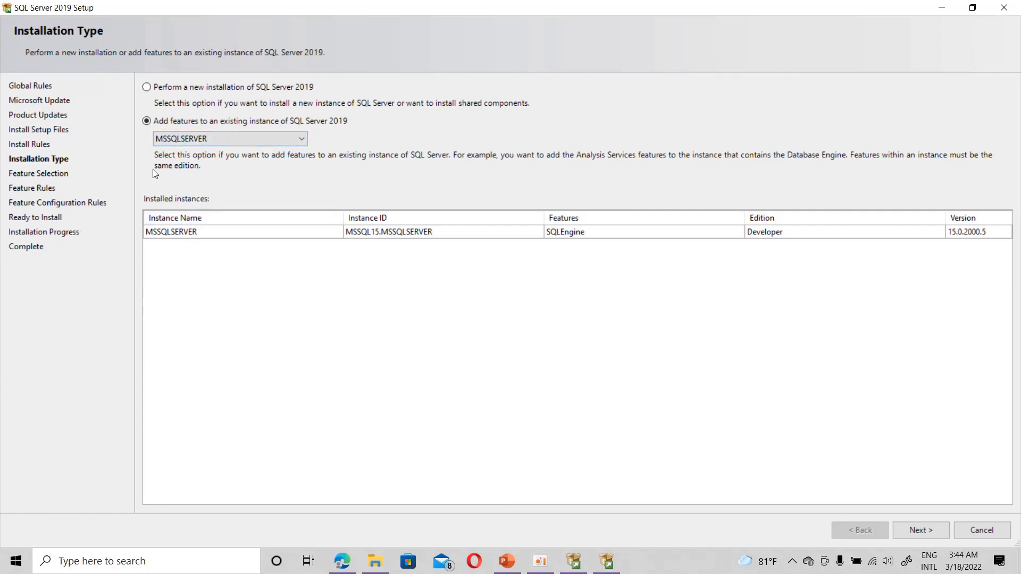
{"action": "left_click", "coordinate": [149, 87]}
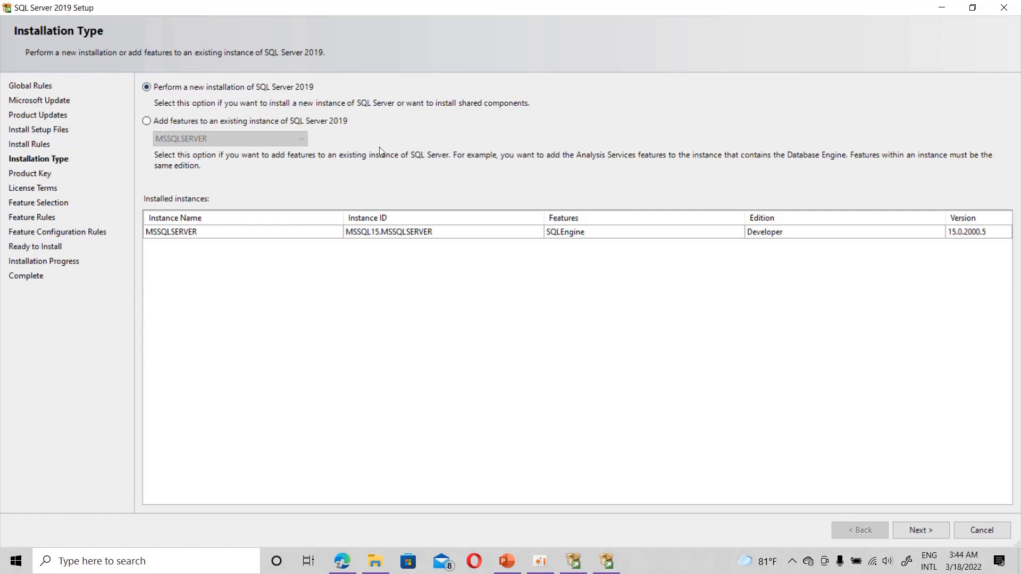
{"action": "left_click", "coordinate": [928, 531]}
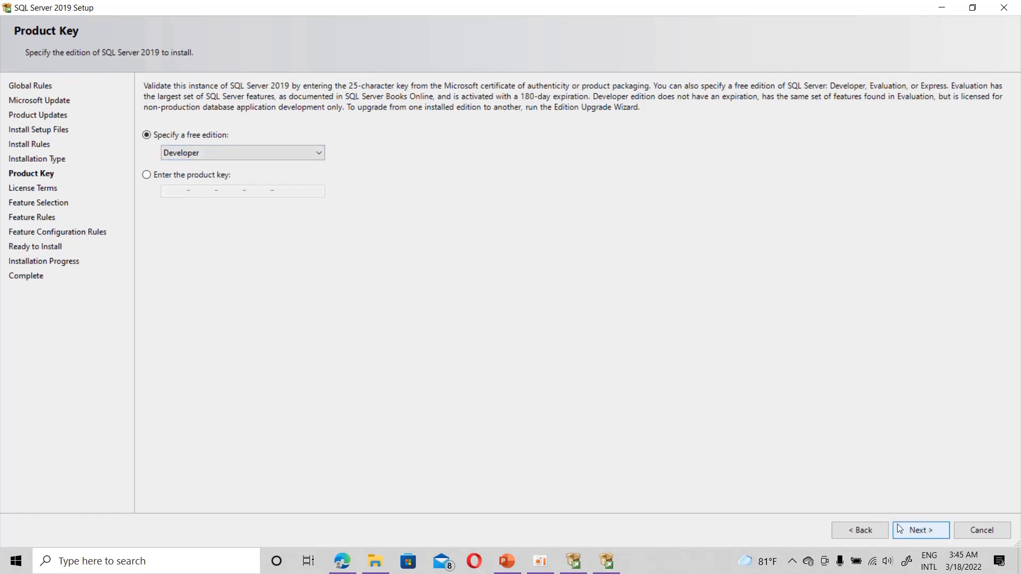
Step: Keep the free Developer edition, accept the license terms, and proceed to Feature Selection
{"action": "left_click", "coordinate": [915, 534]}
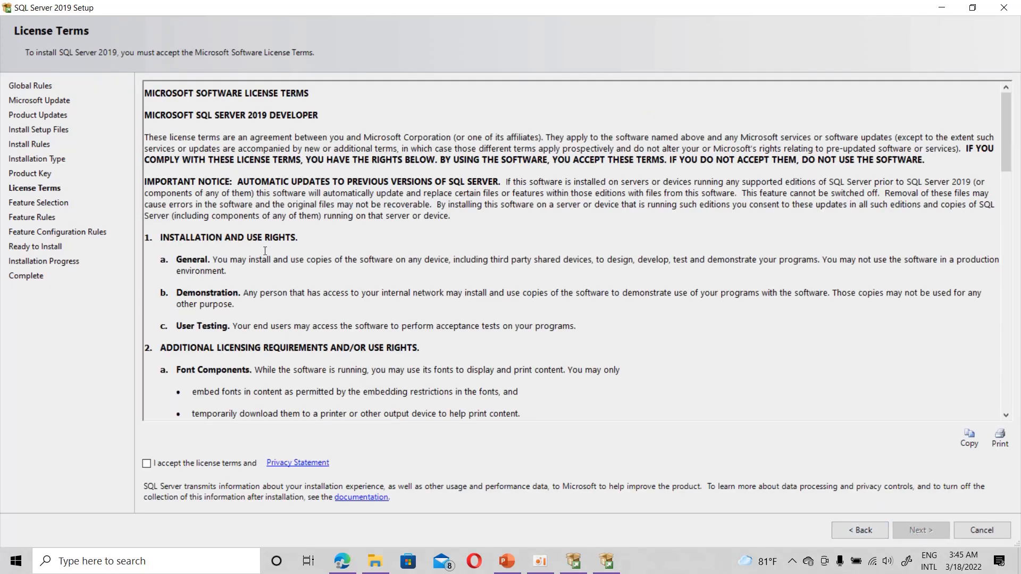
{"action": "left_click", "coordinate": [148, 464]}
{"action": "left_click", "coordinate": [927, 534]}
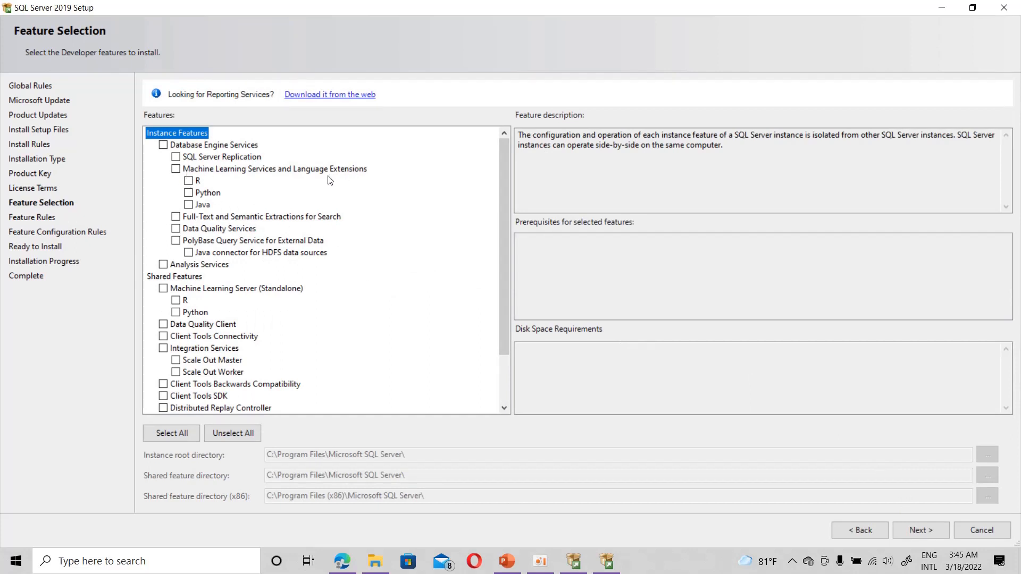
Step: Select Database Engine, Machine Learning, Analysis, Integration Services, Client Tools Connectivity, Data Quality Client and SDK
{"action": "left_click", "coordinate": [163, 145]}
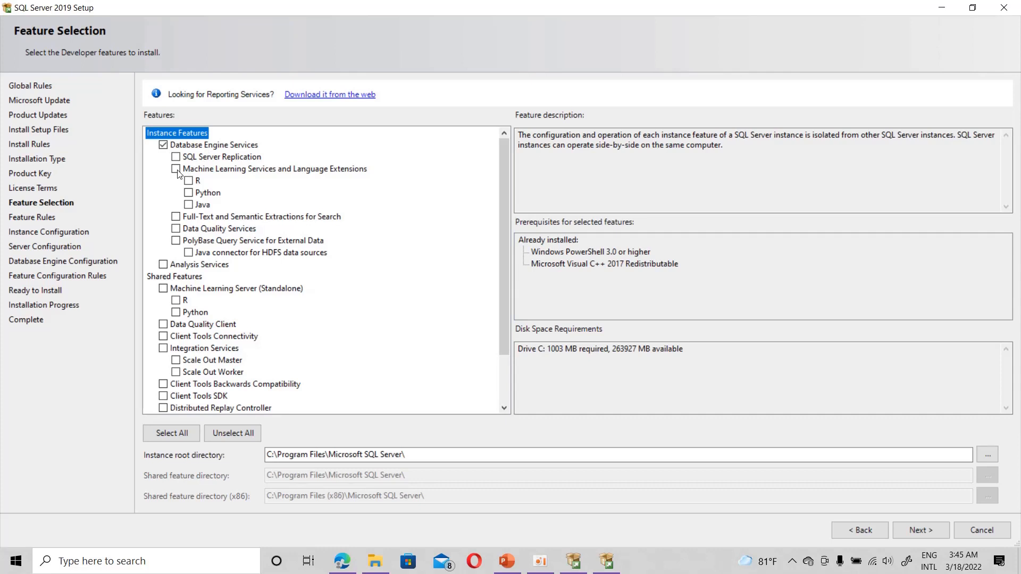
{"action": "left_click", "coordinate": [176, 170]}
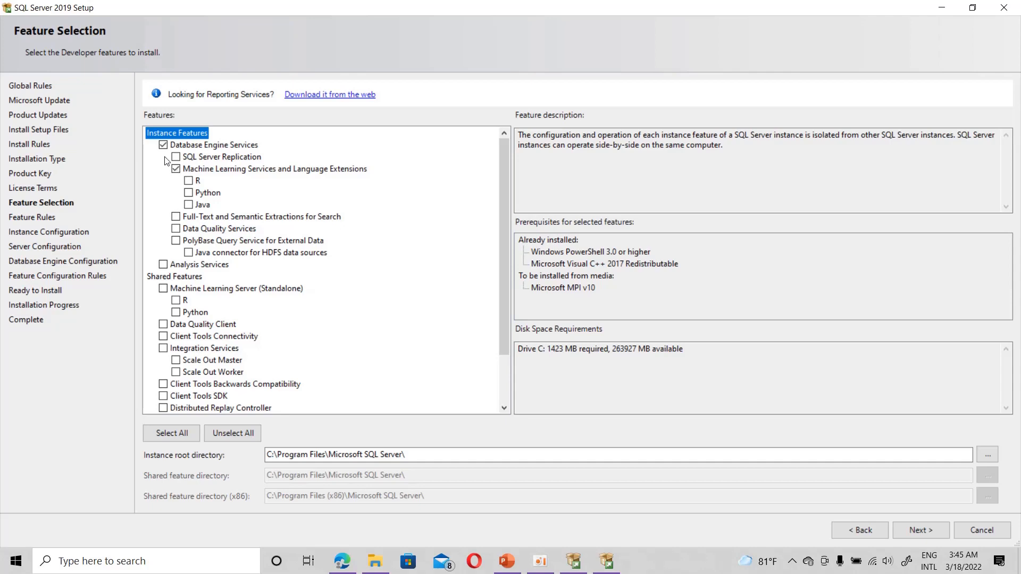
{"action": "left_click", "coordinate": [163, 265]}
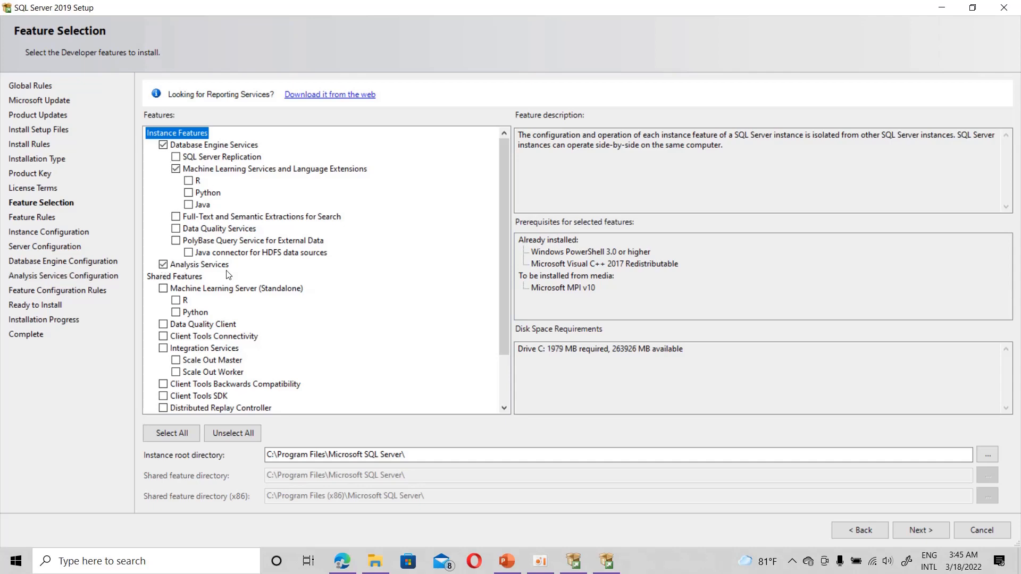
{"action": "scroll", "coordinate": [229, 275], "scroll_direction": "down", "scroll_amount": 1}
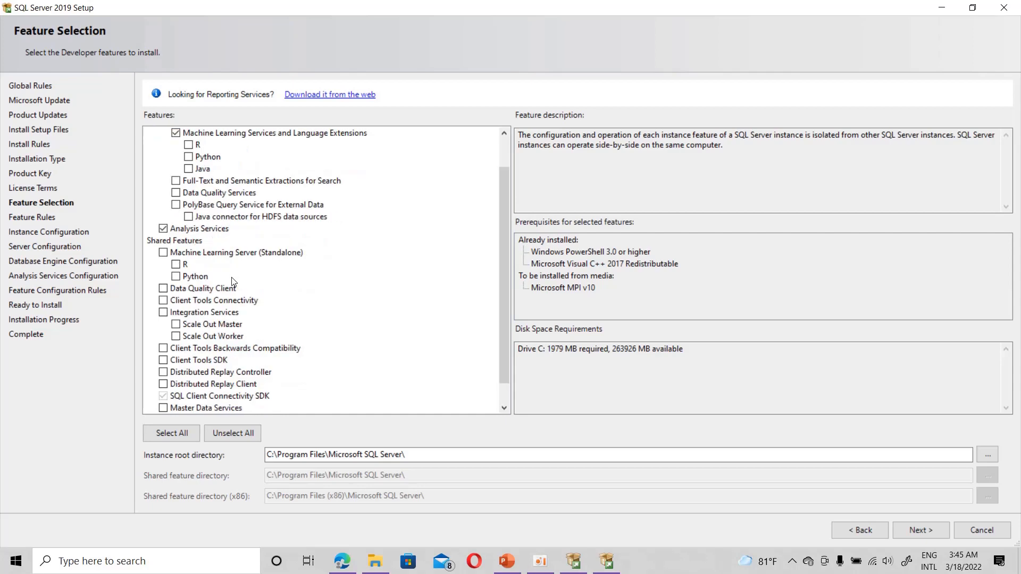
{"action": "left_click", "coordinate": [163, 314]}
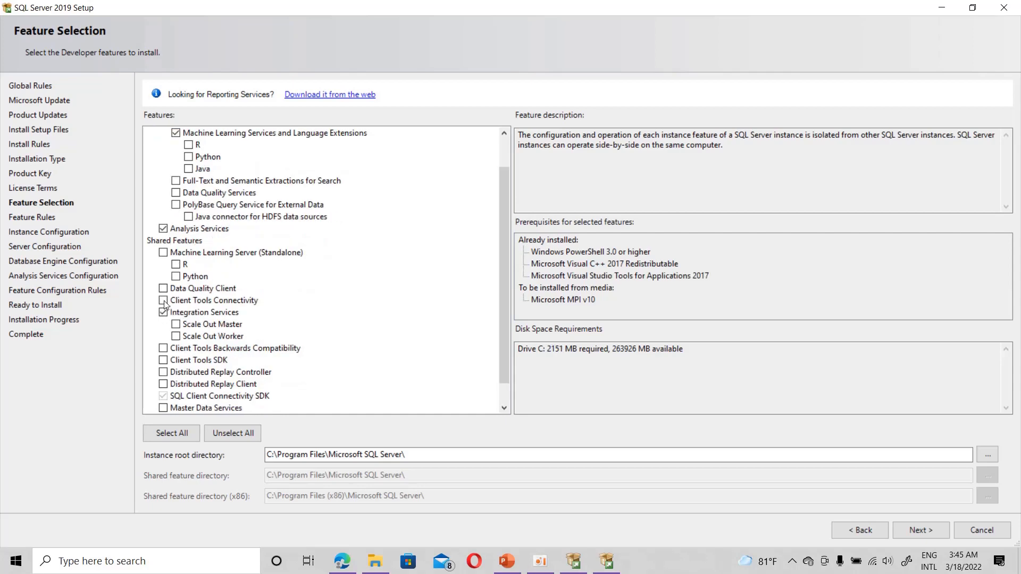
{"action": "left_click", "coordinate": [164, 301]}
{"action": "left_click", "coordinate": [163, 289]}
{"action": "left_click", "coordinate": [163, 360]}
{"action": "scroll", "coordinate": [254, 356], "scroll_direction": "down", "scroll_amount": 1}
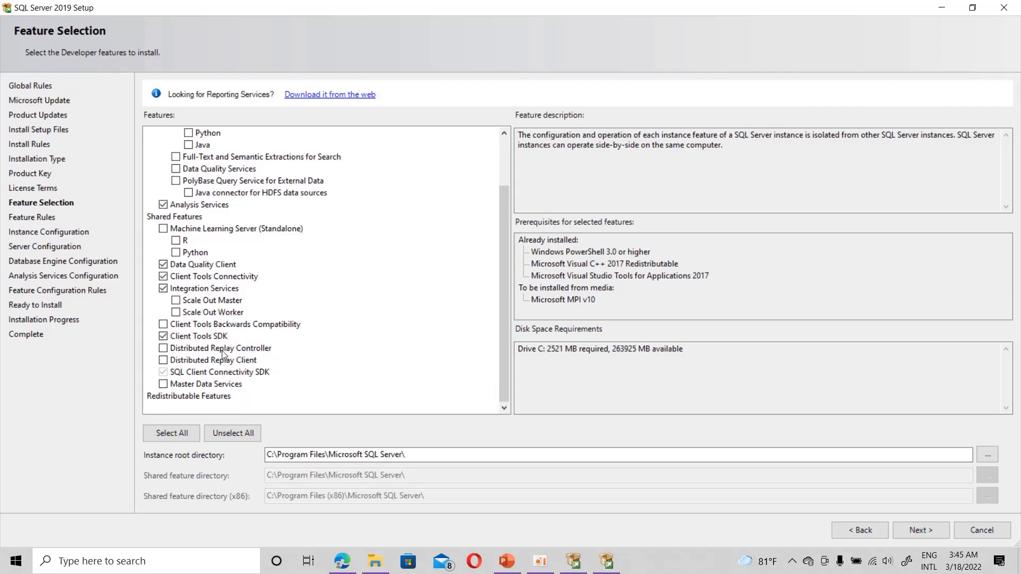
{"action": "left_click", "coordinate": [929, 528]}
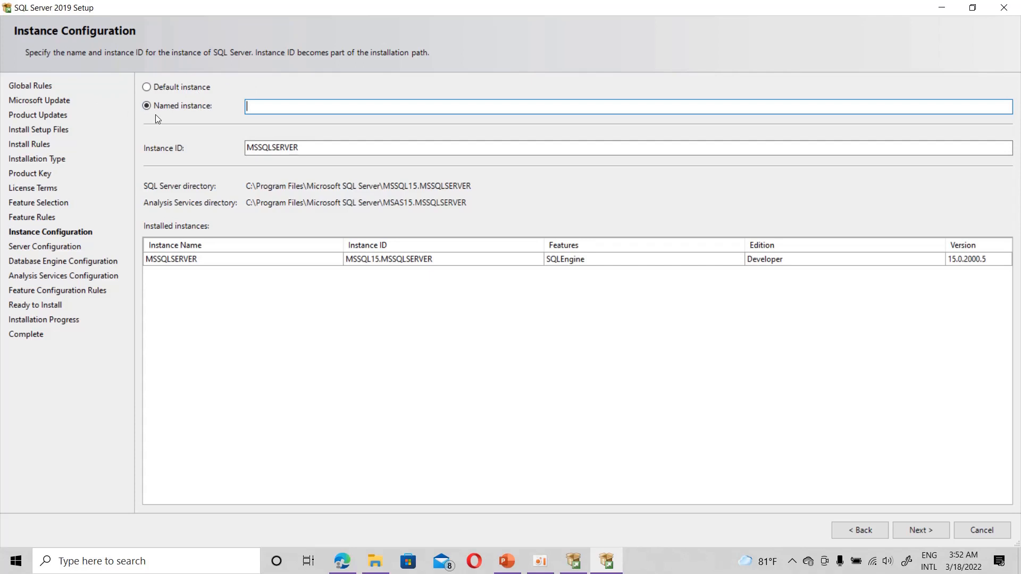
Step: Use a named instance, copying the instance ID MSSQLSERVER1 into the instance name field
{"action": "left_click", "coordinate": [146, 86]}
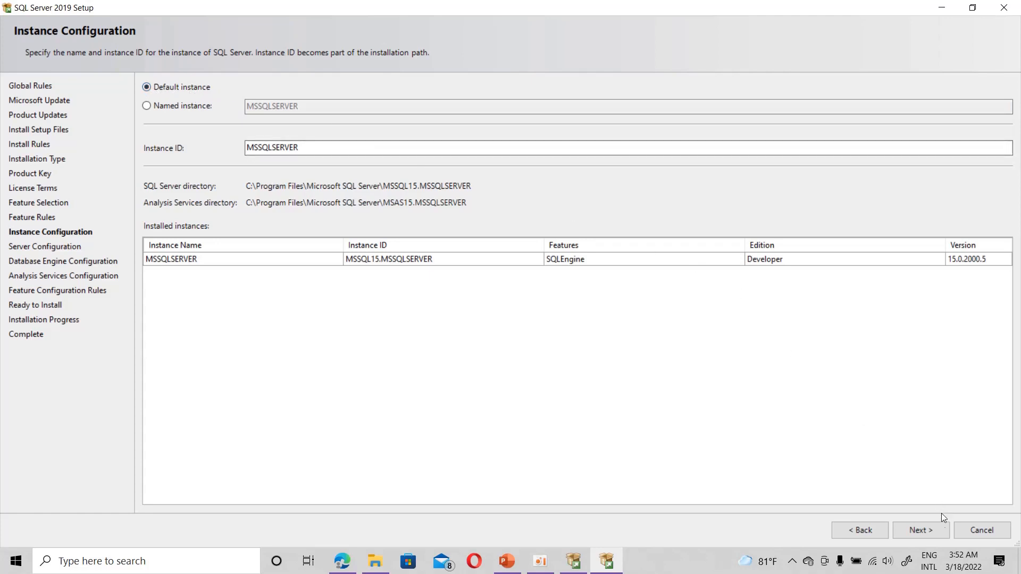
{"action": "left_click", "coordinate": [932, 532]}
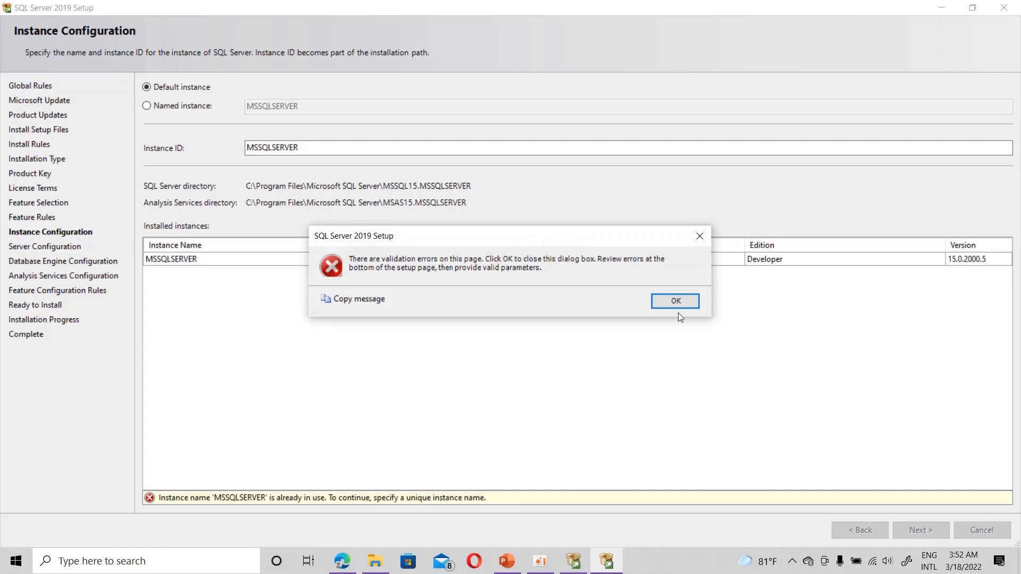
{"action": "left_click", "coordinate": [675, 300]}
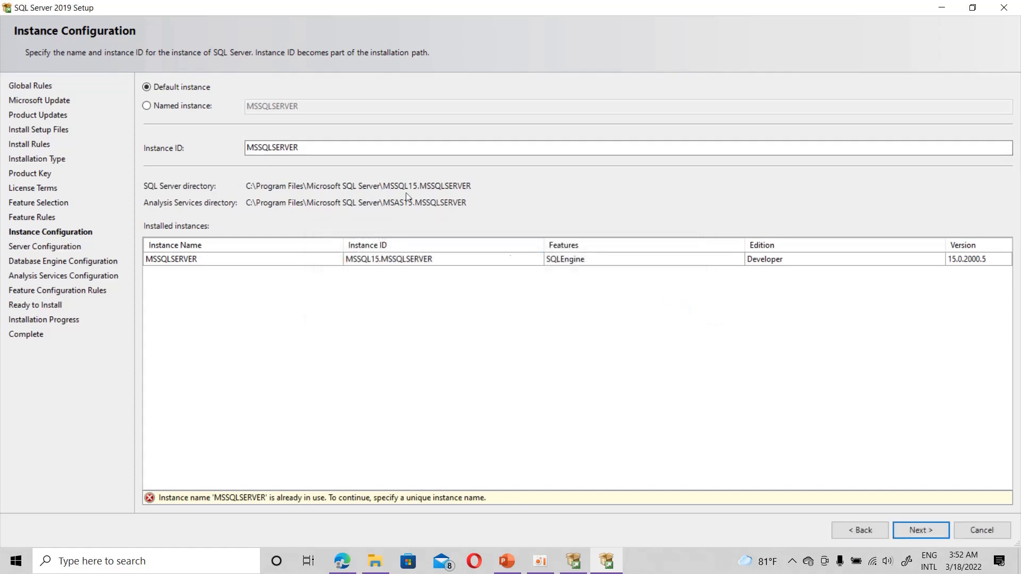
{"action": "left_click", "coordinate": [148, 101]}
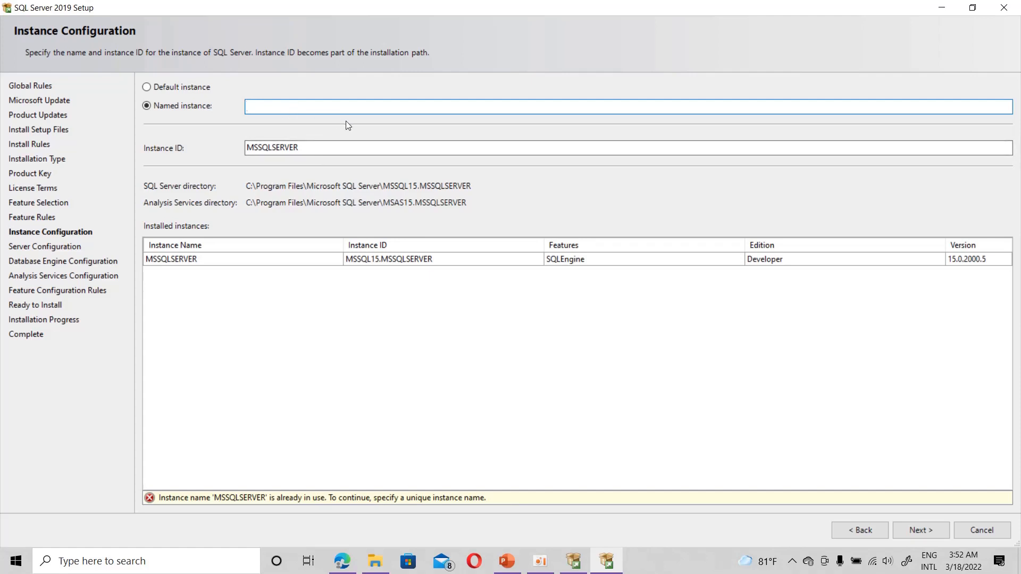
{"action": "left_click", "coordinate": [314, 146]}
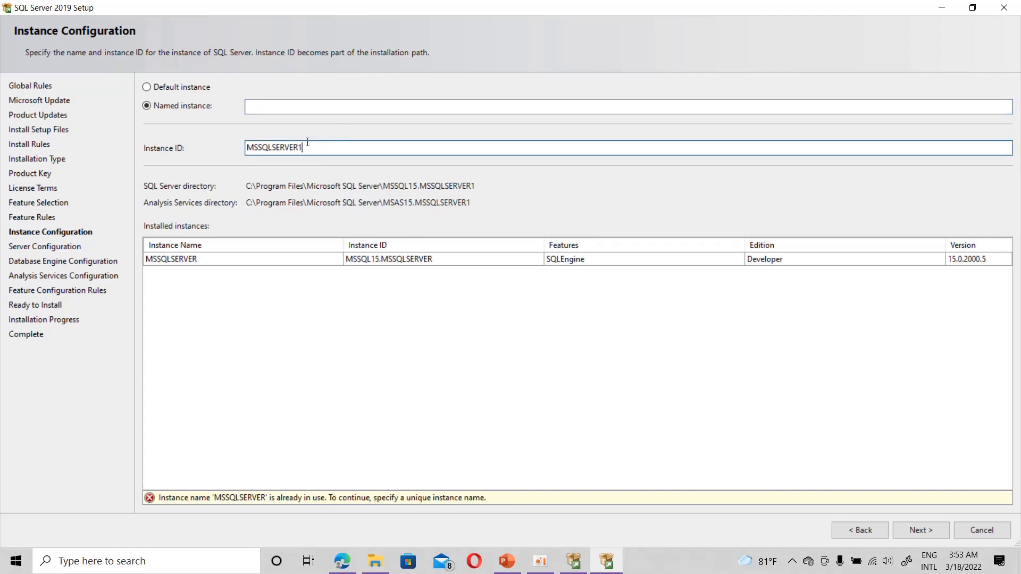
{"action": "left_click_drag", "start_coordinate": [307, 142], "coordinate": [212, 146]}
{"action": "key", "text": "ctrl+c"}
{"action": "left_click", "coordinate": [261, 108]}
{"action": "key", "text": "ctrl+v"}
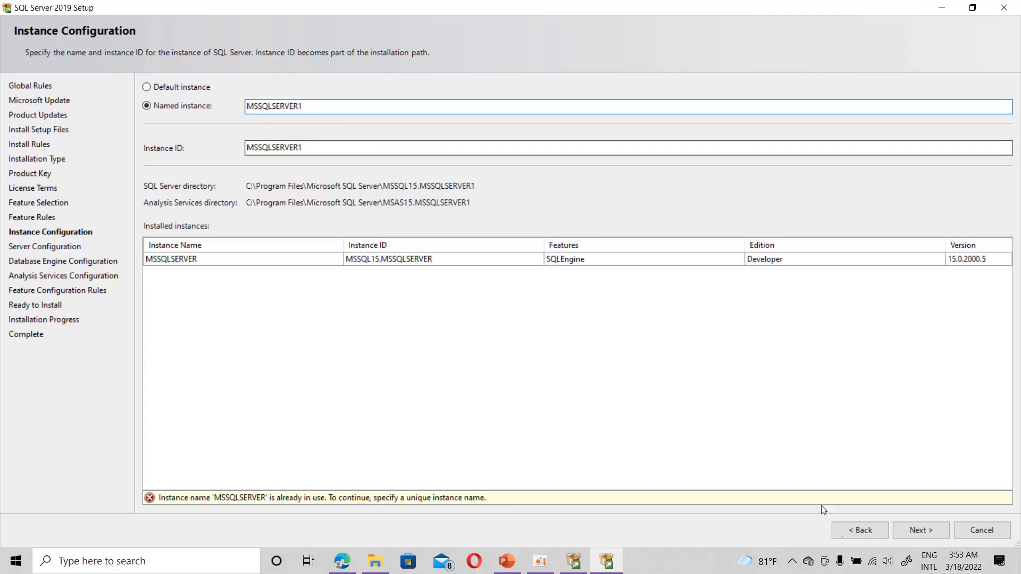
{"action": "left_click", "coordinate": [917, 529]}
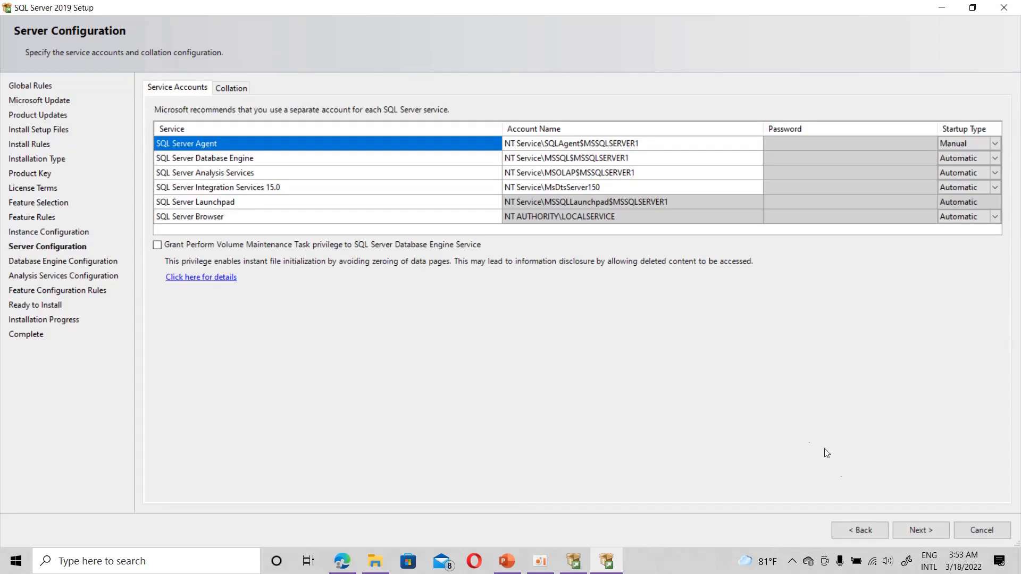
Step: Accept the default service accounts and startup types on Server Configuration
{"action": "left_click", "coordinate": [920, 531]}
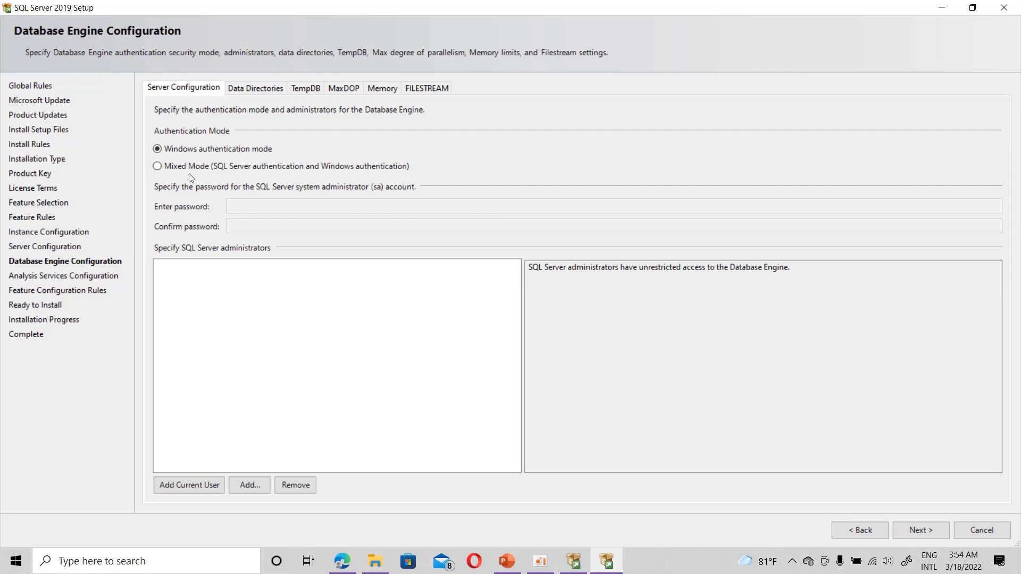
Step: Choose Mixed Mode, add the current user as administrator, and enter the sa account password
{"action": "left_click", "coordinate": [158, 167]}
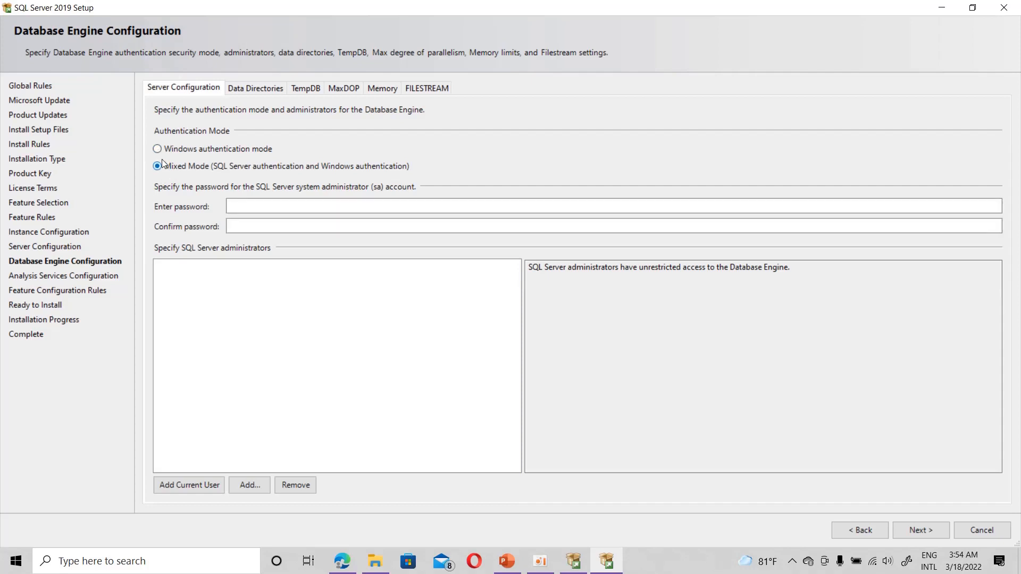
{"action": "left_click", "coordinate": [185, 490]}
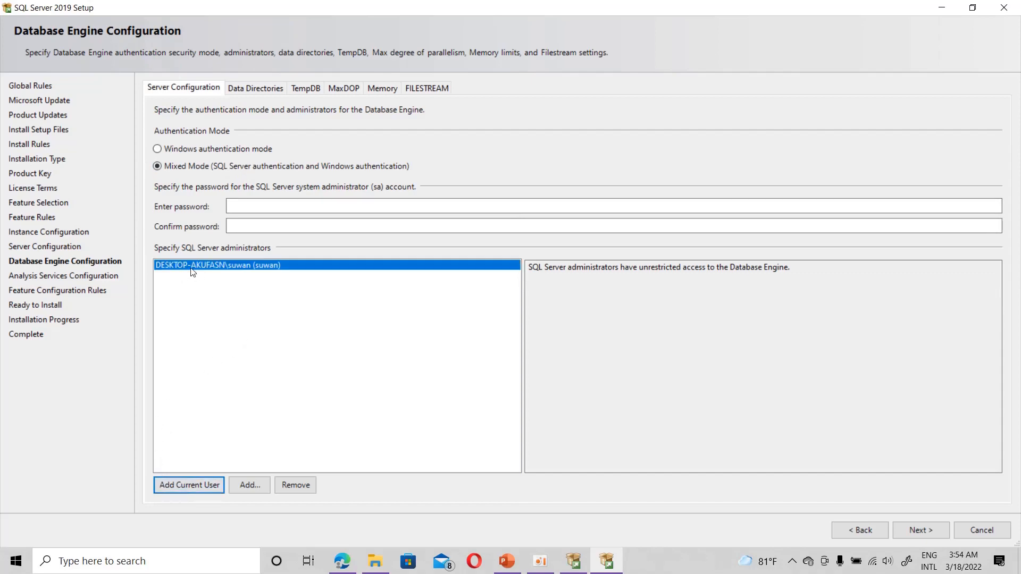
{"action": "left_click", "coordinate": [230, 205]}
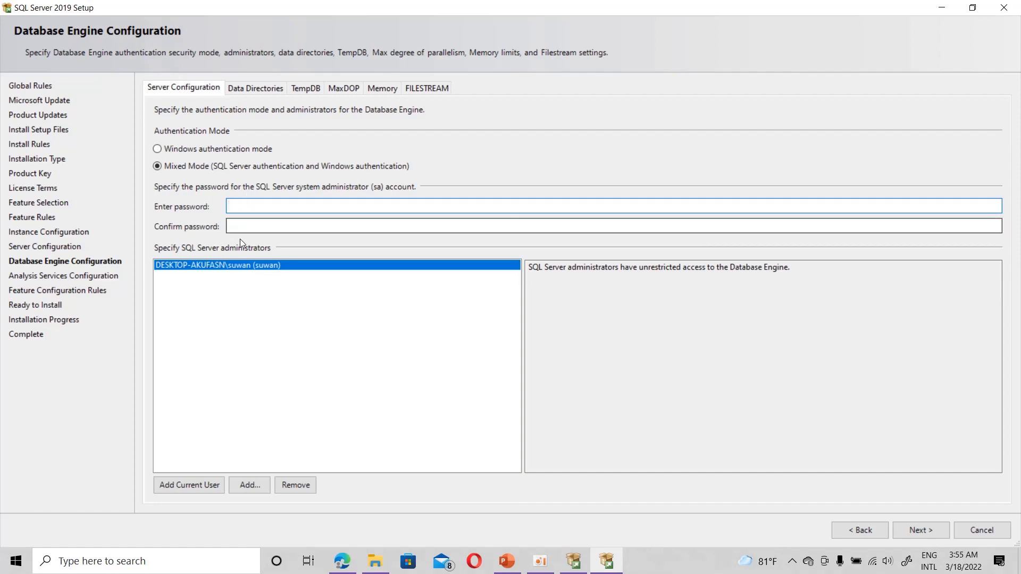
{"action": "type", "text": "12"}
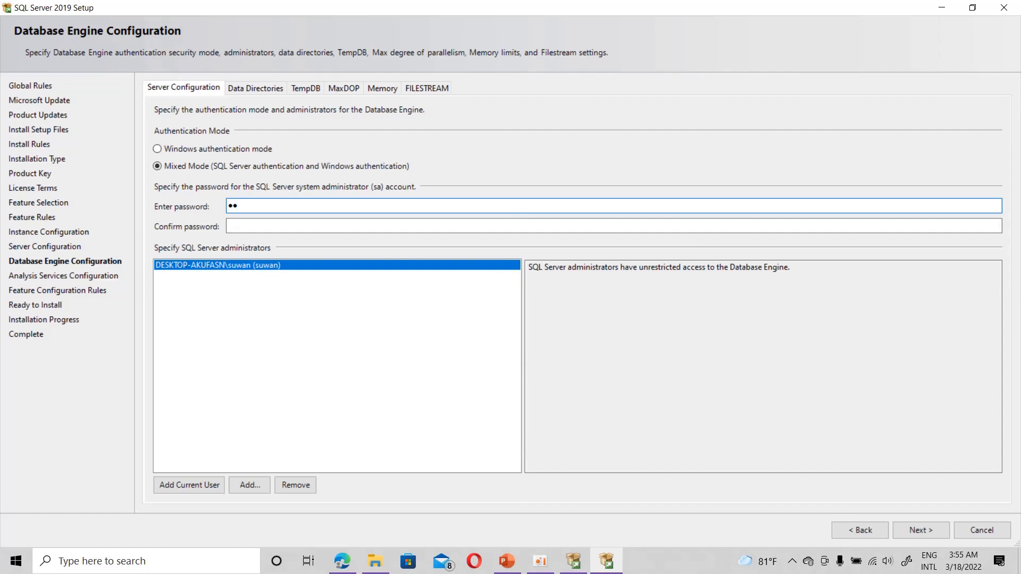
{"action": "type", "text": "345678910"}
{"action": "left_click", "coordinate": [275, 227]}
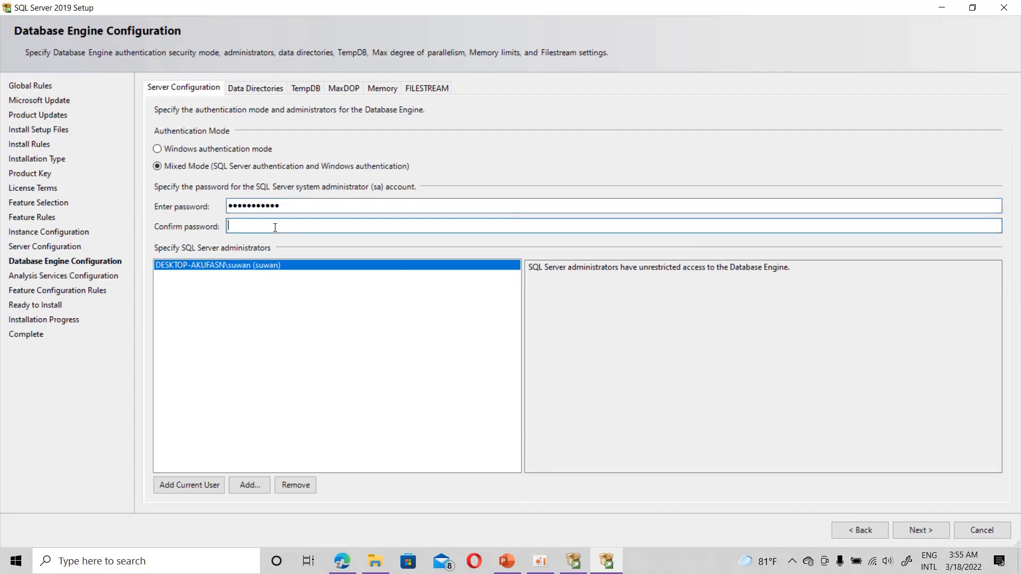
{"action": "type", "text": "12345678910"}
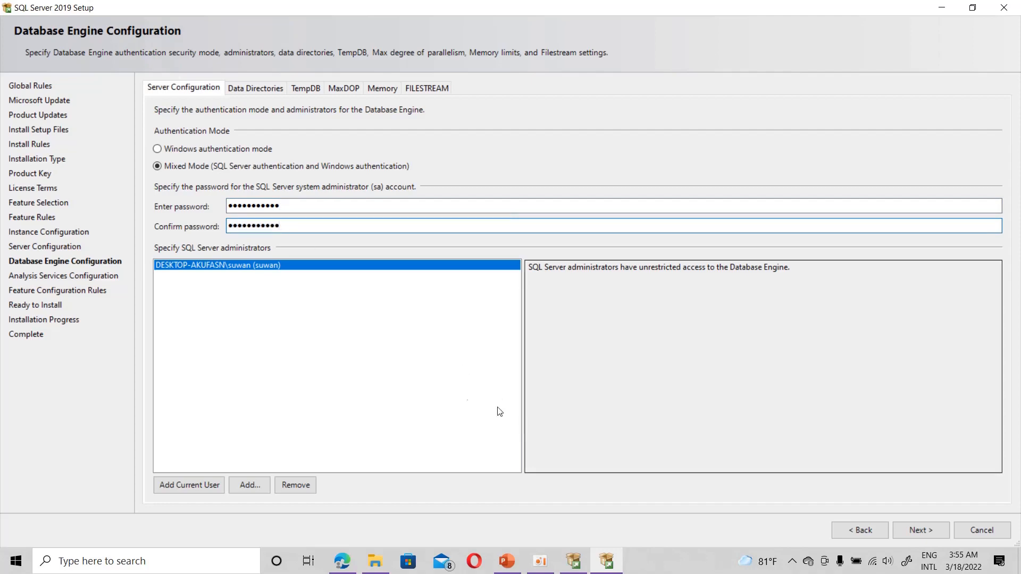
{"action": "left_click", "coordinate": [919, 530]}
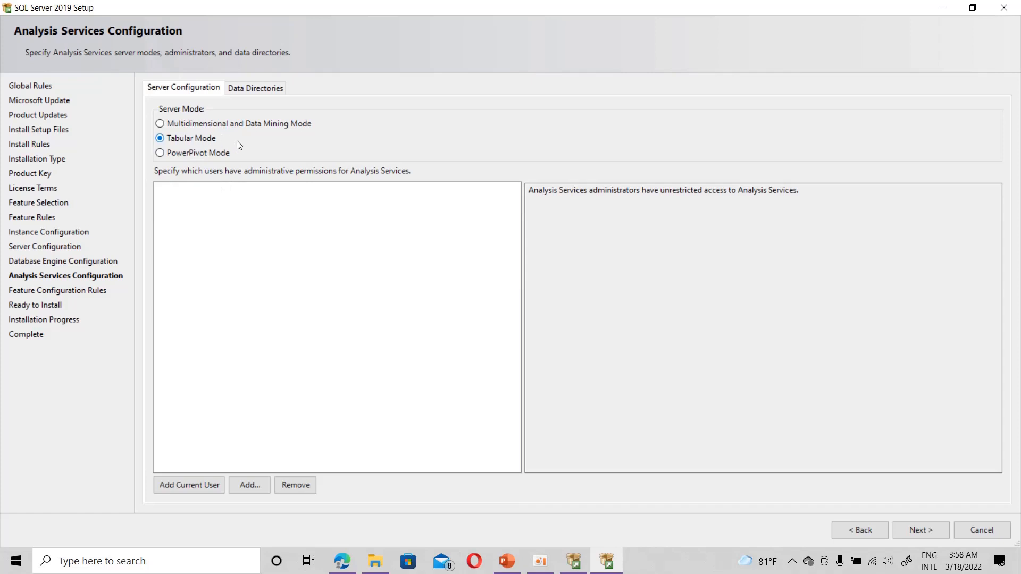
Step: Add the current user as Analysis Services administrator and review its data directories
{"action": "left_click", "coordinate": [200, 482]}
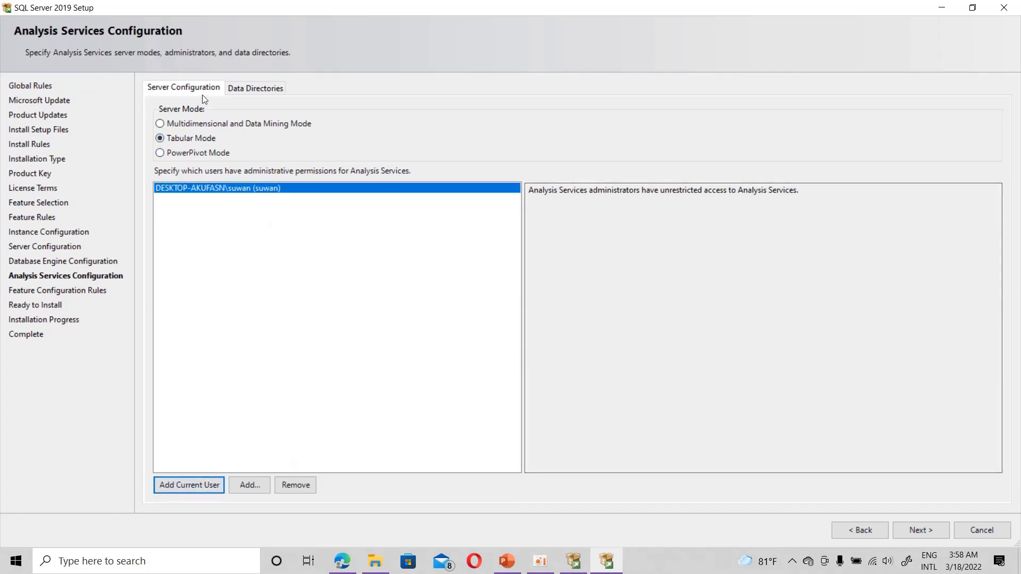
{"action": "left_click", "coordinate": [258, 86]}
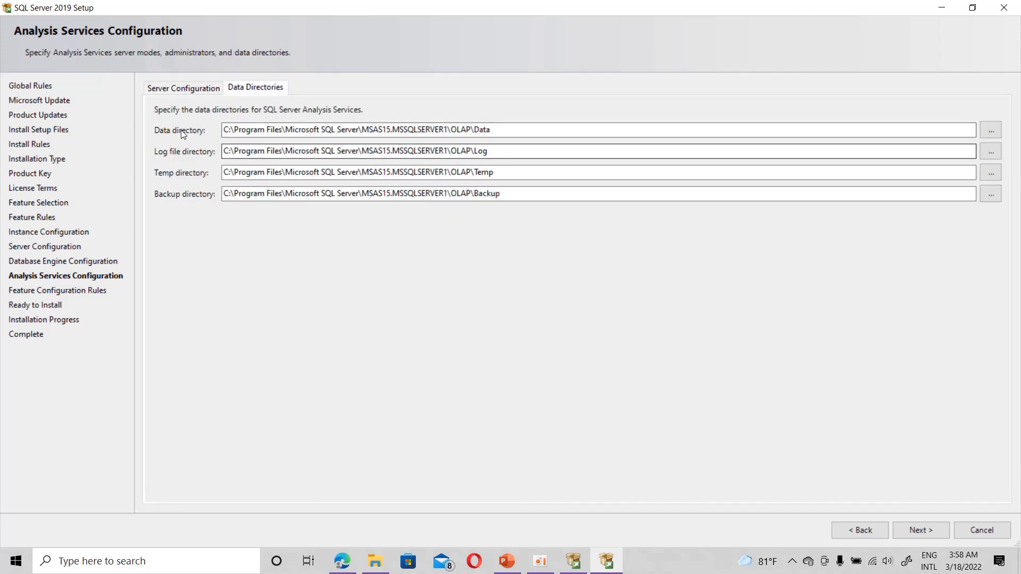
{"action": "left_click", "coordinate": [500, 133]}
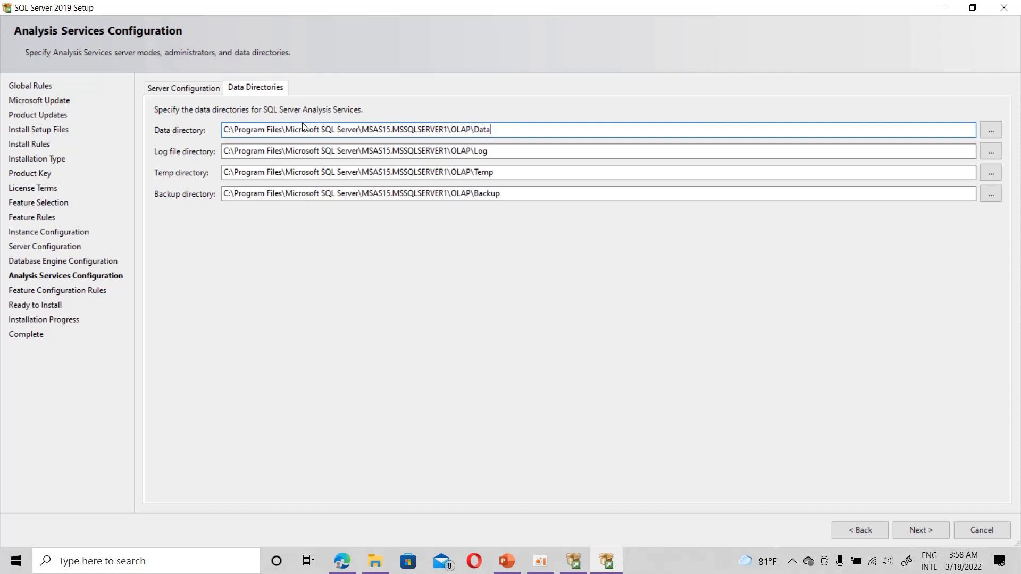
{"action": "left_click", "coordinate": [203, 89]}
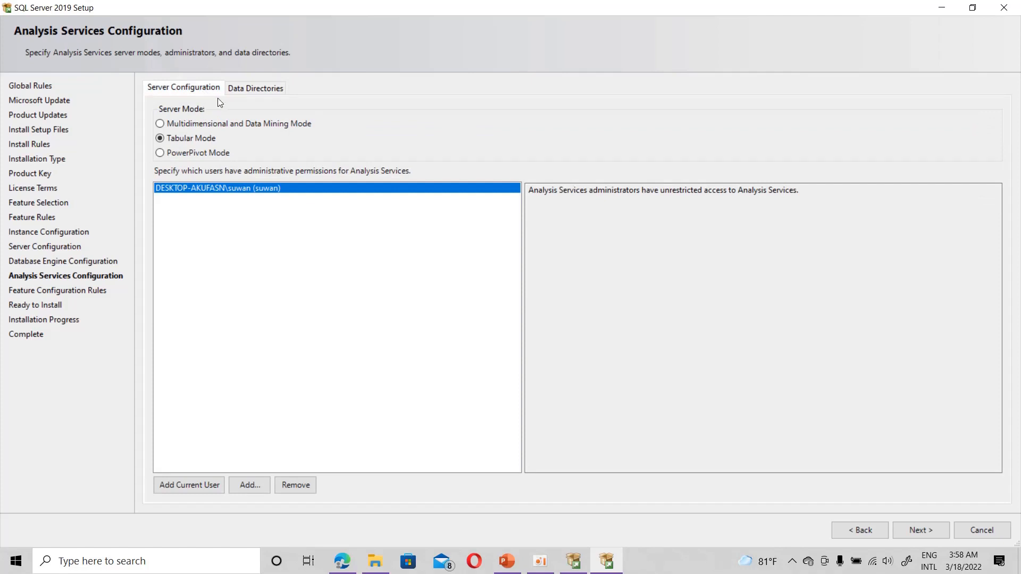
{"action": "left_click", "coordinate": [923, 531]}
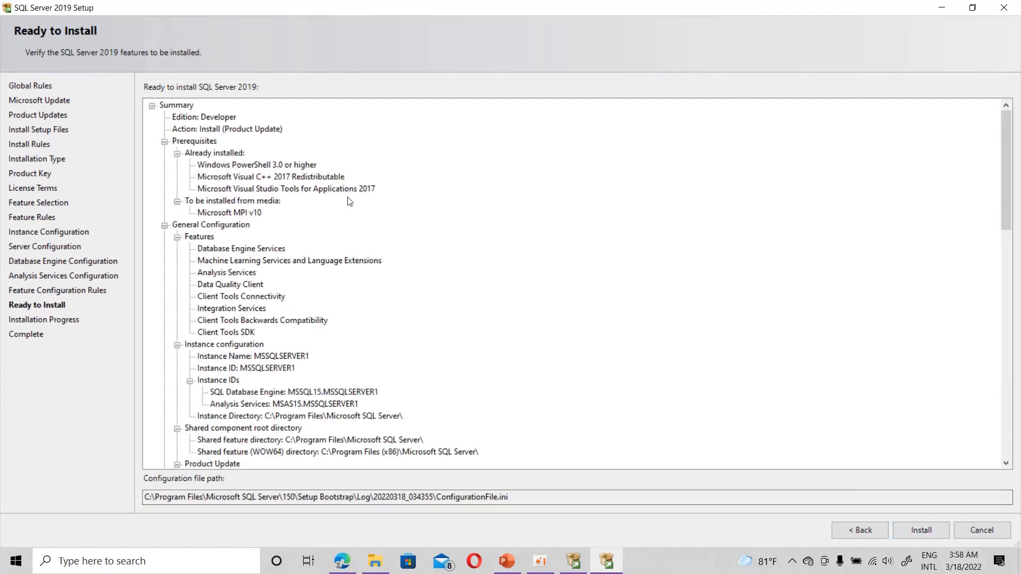
Step: Review the Ready to Install summary and start installing the Developer instance MSSQLSERVER1
{"action": "scroll", "coordinate": [406, 376], "scroll_direction": "down", "scroll_amount": 9}
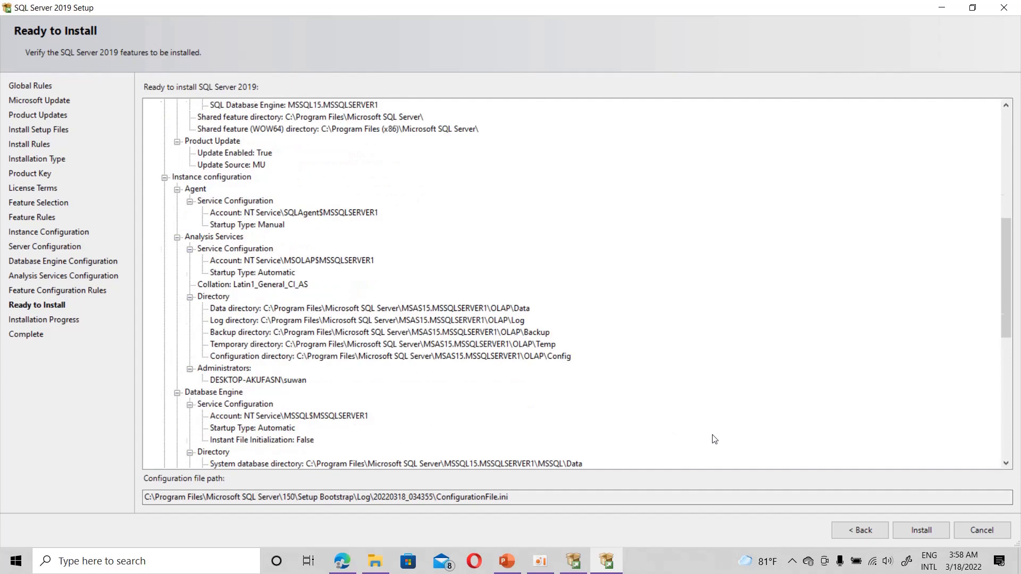
{"action": "left_click", "coordinate": [912, 529]}
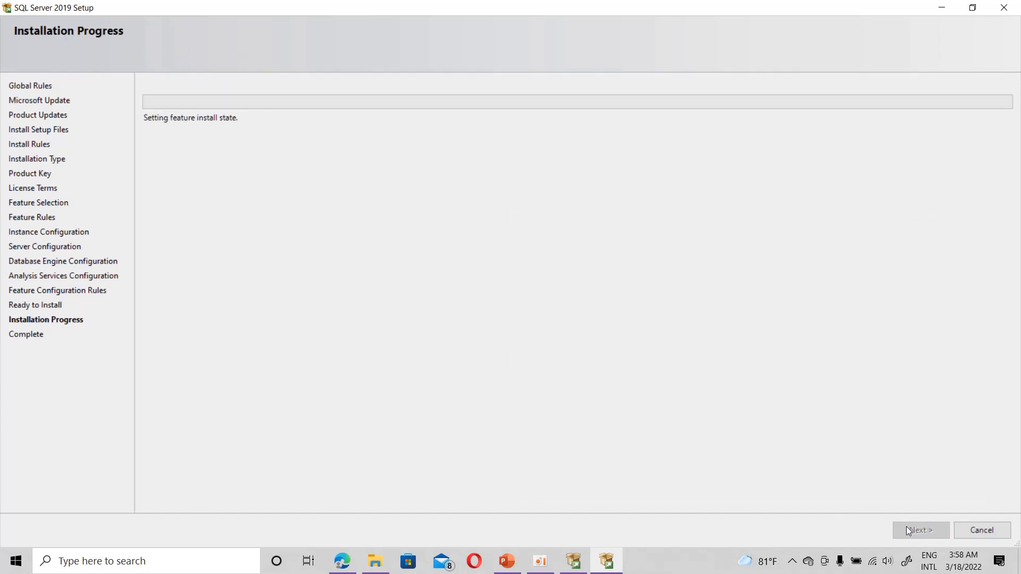